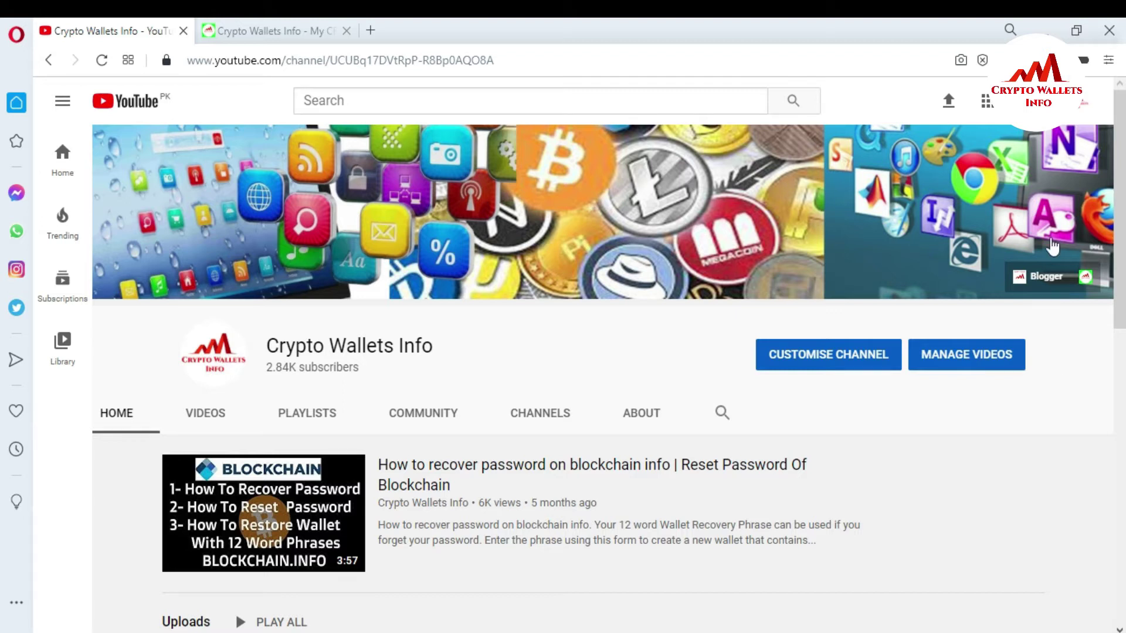
# Step: Switch to the 'Crypto Wallets Info - My C...' blog page tab
pyautogui.click(268, 19)
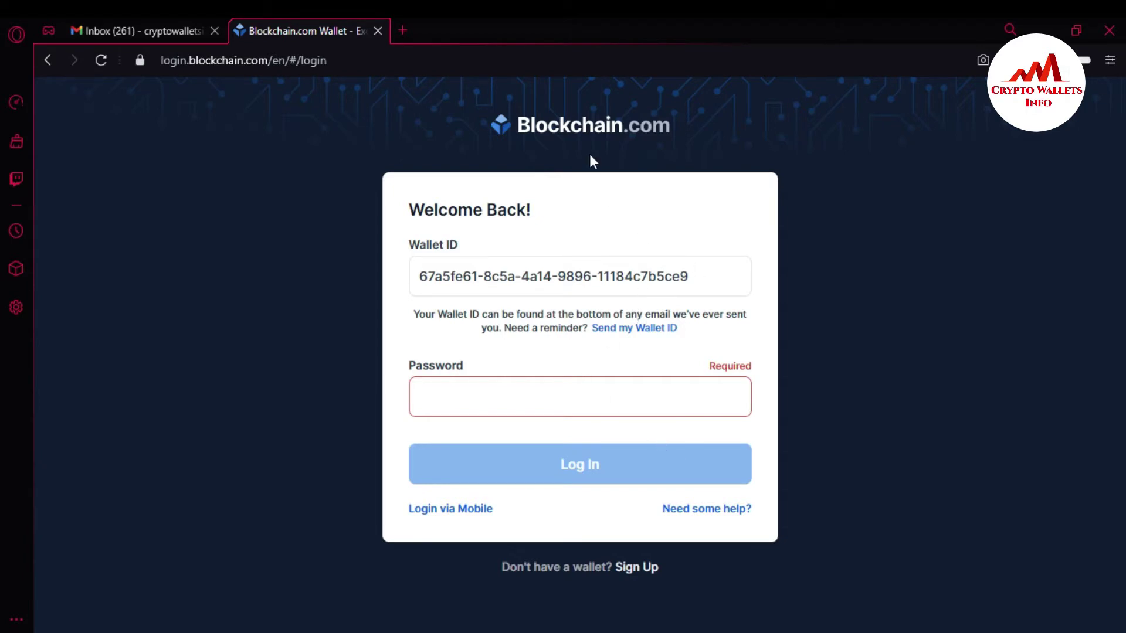
# Step: Check the prefilled Wallet ID, enter the wallet password and submit the login
pyautogui.moveTo(702, 271); pyautogui.dragTo(396, 296)
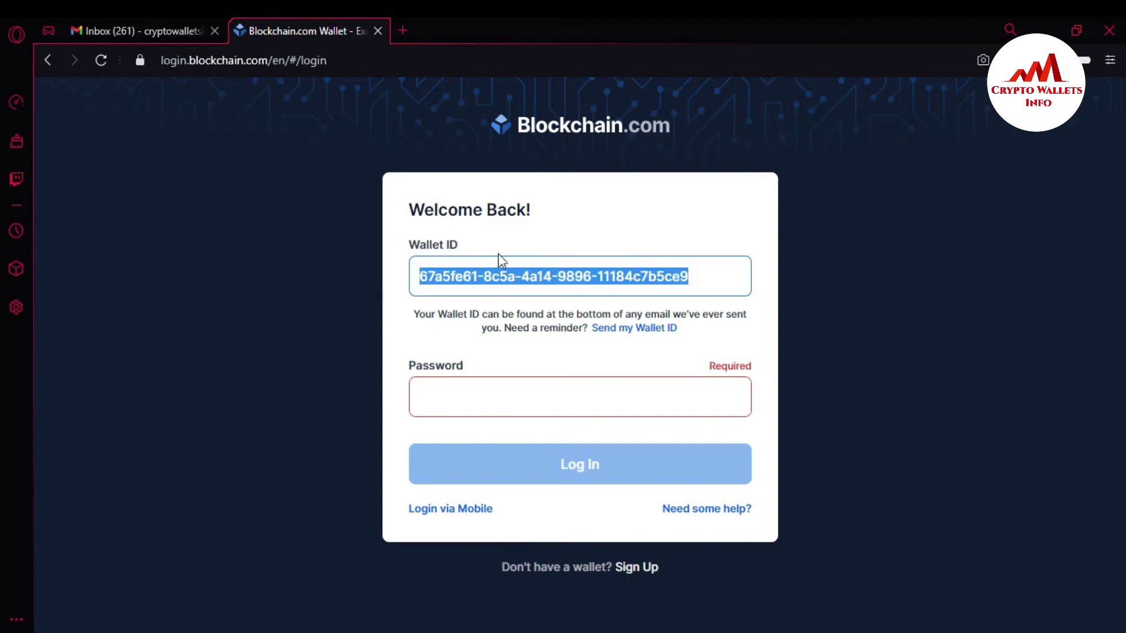
pyautogui.click(698, 269)
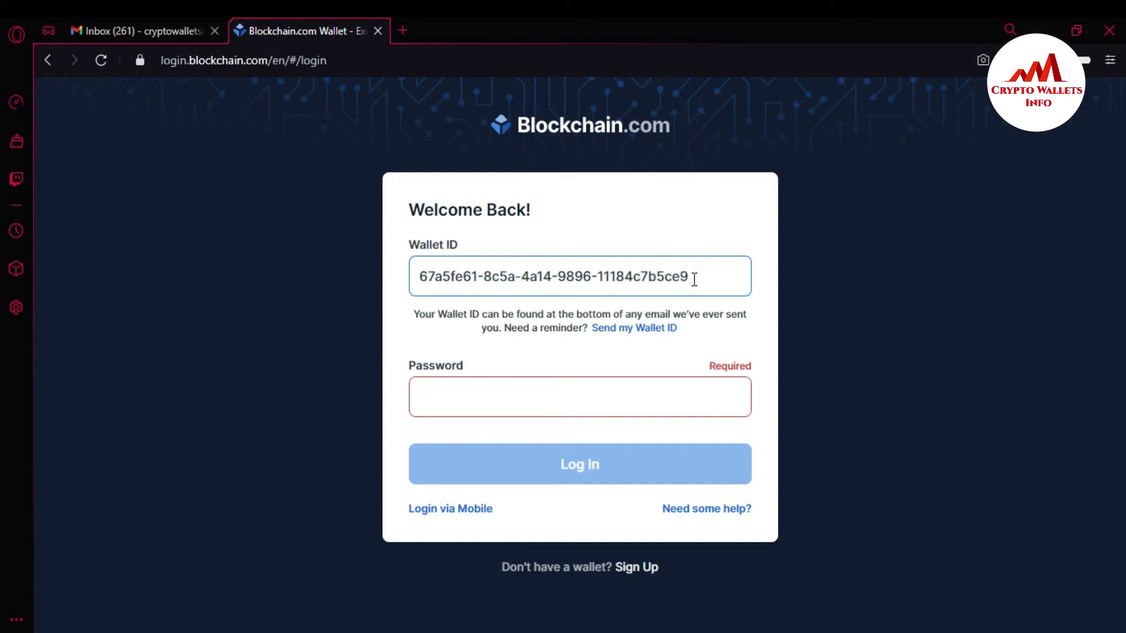
pyautogui.click(444, 401)
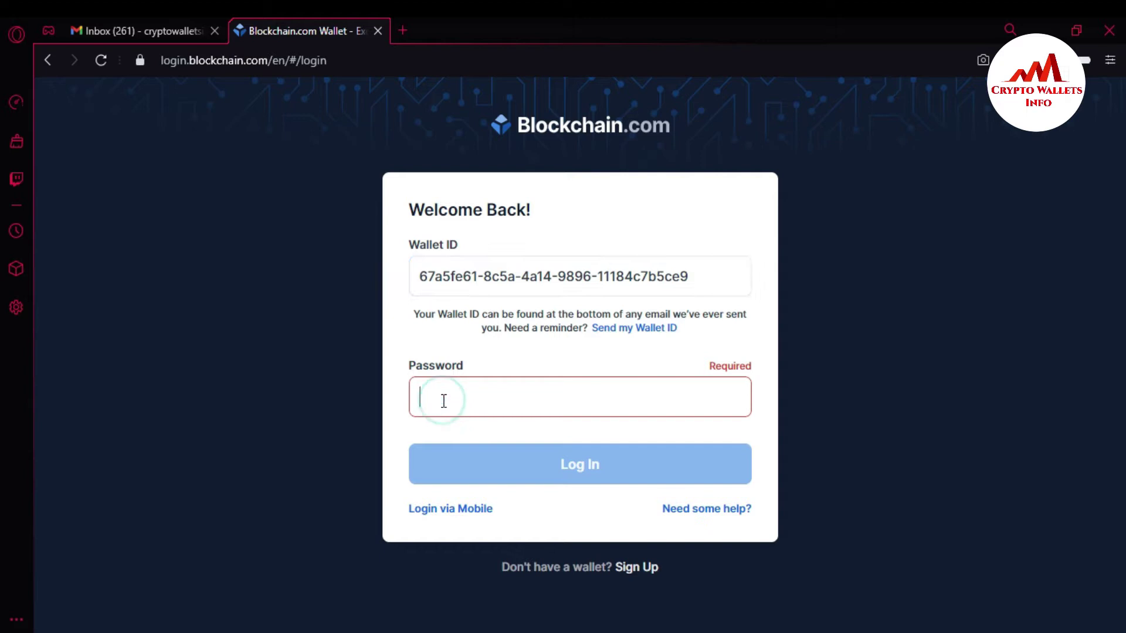
pyautogui.write('••••••••••••••')
pyautogui.click(581, 475)
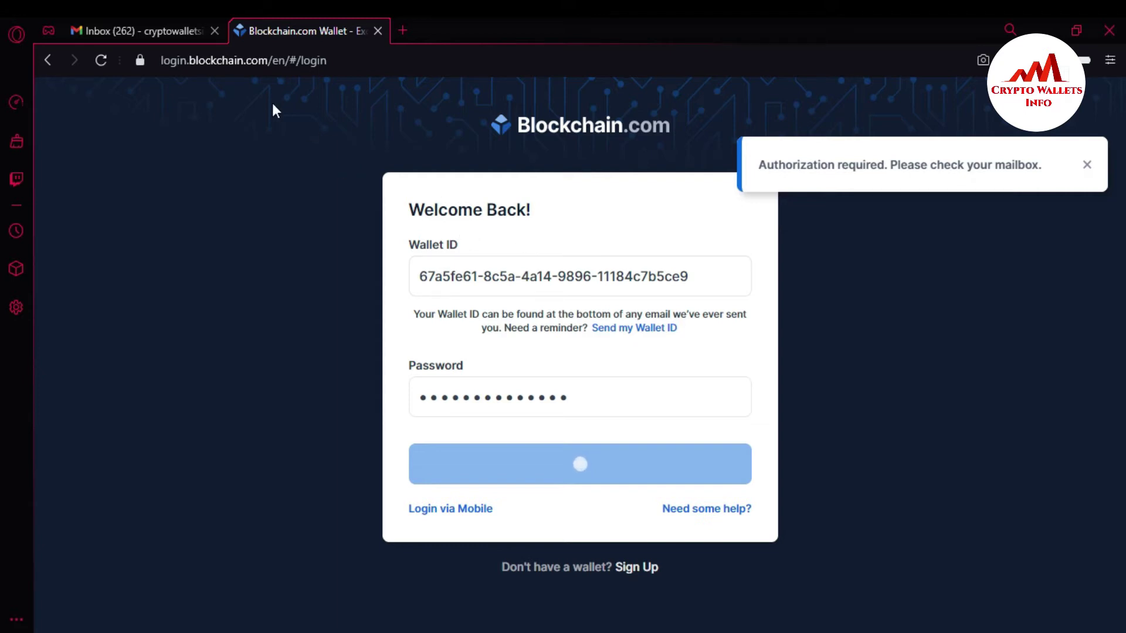
# Step: In Gmail, open the Blockchain.com 'Authorize log-in attempt' email and click Authorize Log In
pyautogui.click(130, 32)
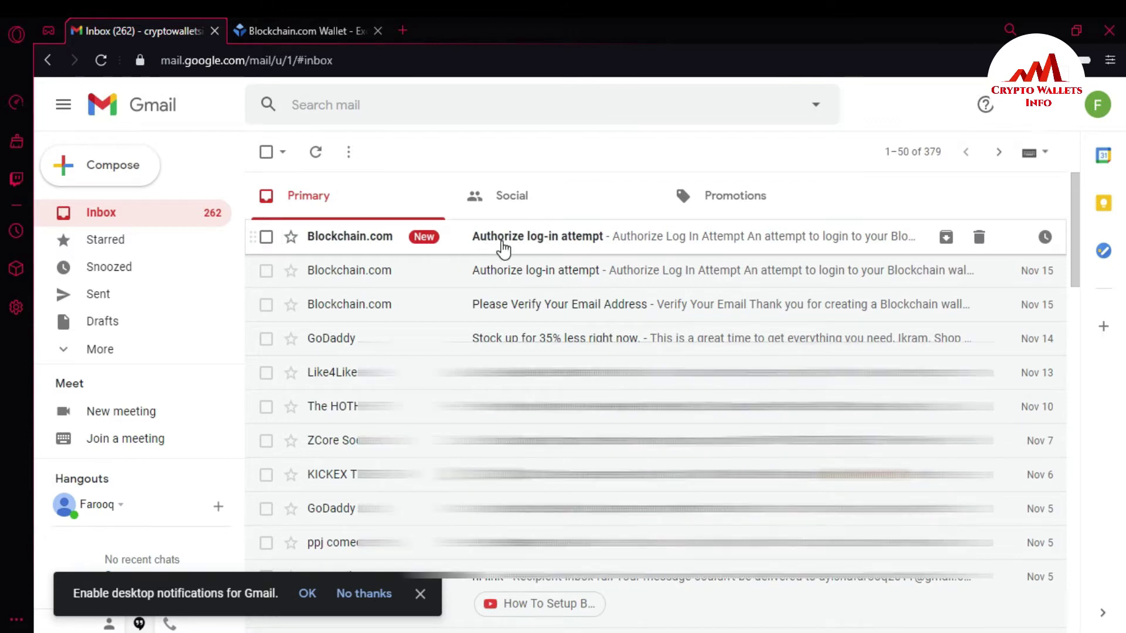
pyautogui.click(539, 241)
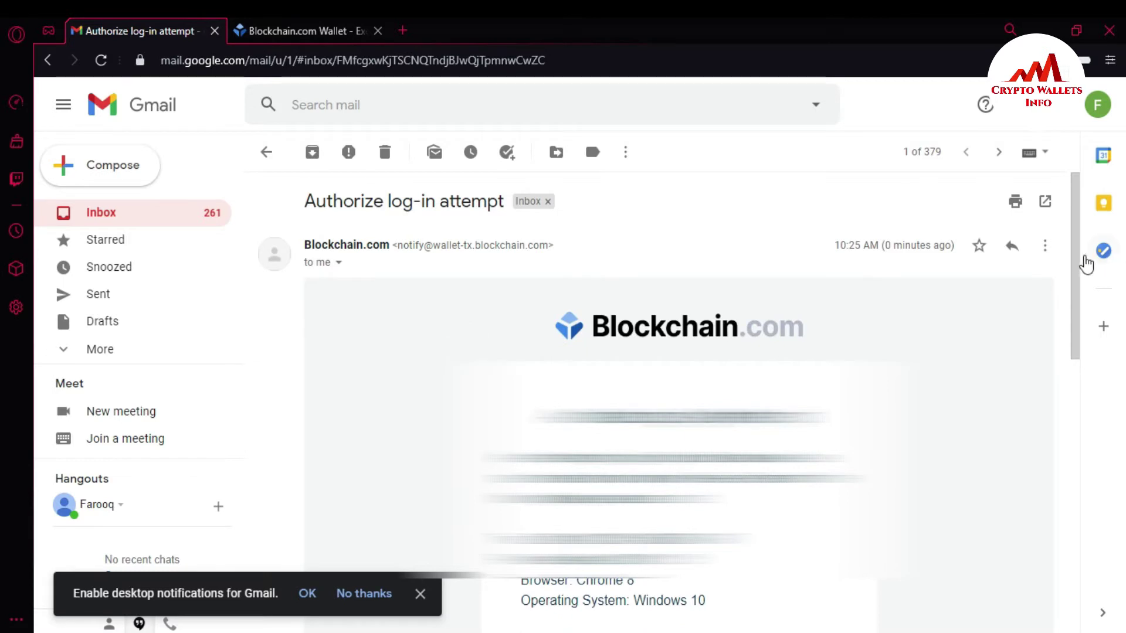
pyautogui.moveTo(1077, 253); pyautogui.dragTo(1081, 292)
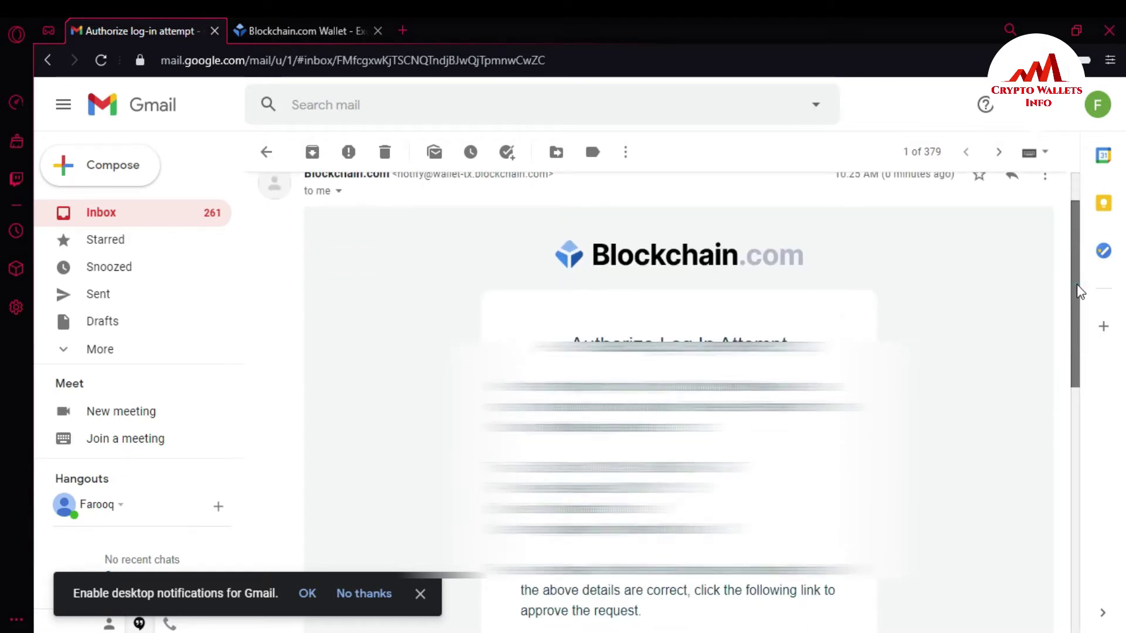
pyautogui.moveTo(1079, 291); pyautogui.dragTo(1081, 315)
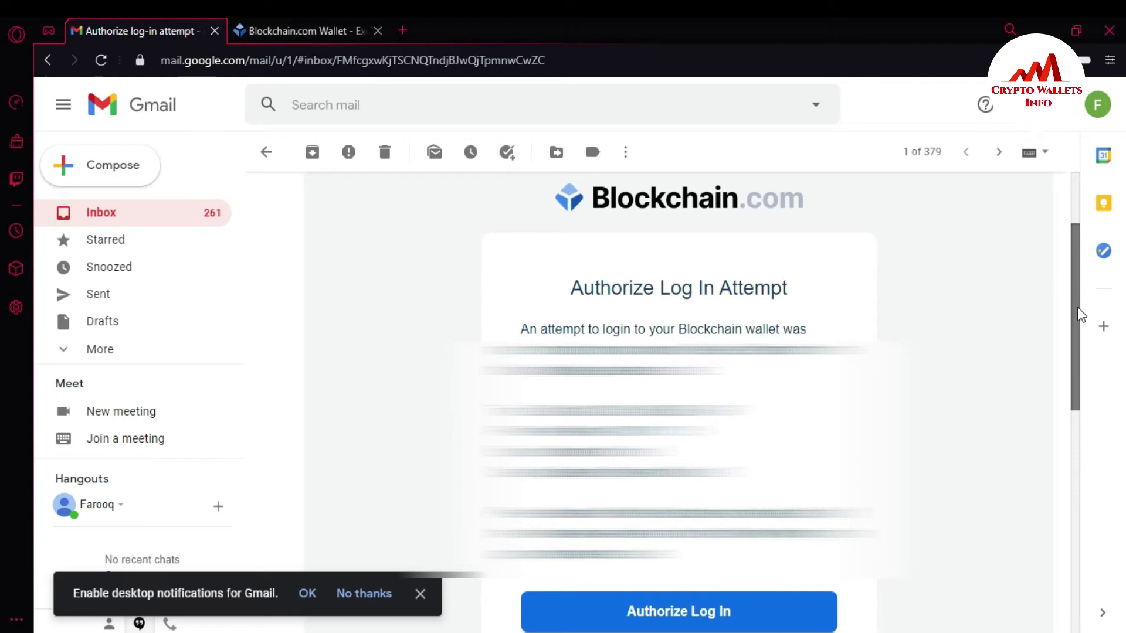
pyautogui.moveTo(1081, 315); pyautogui.dragTo(1081, 318)
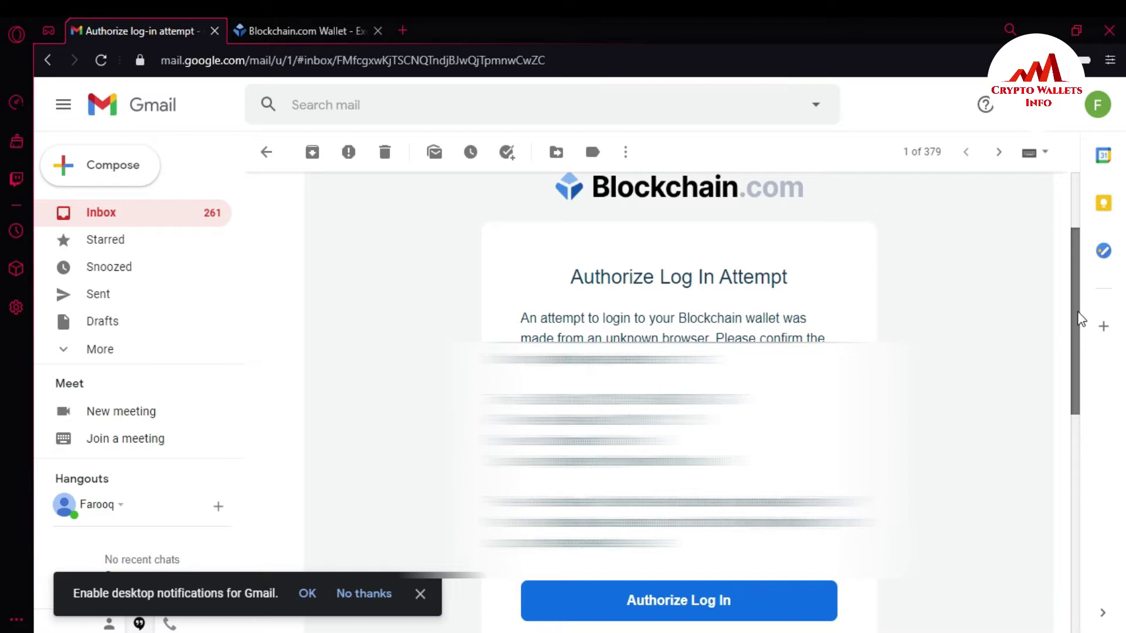
pyautogui.moveTo(1081, 320); pyautogui.dragTo(1081, 322)
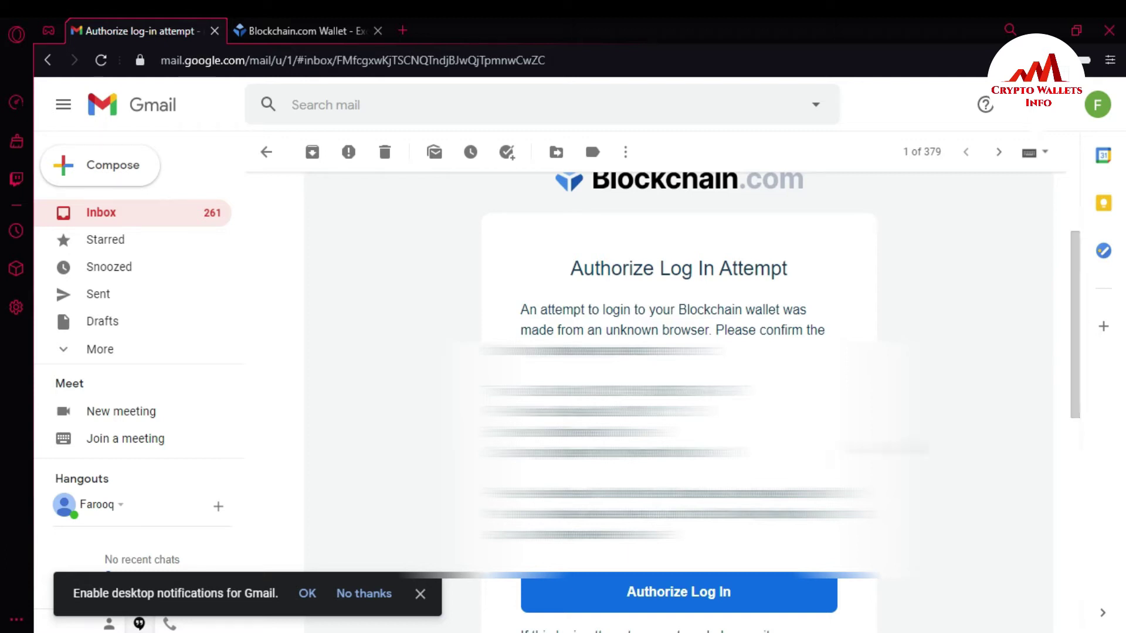
pyautogui.click(681, 593)
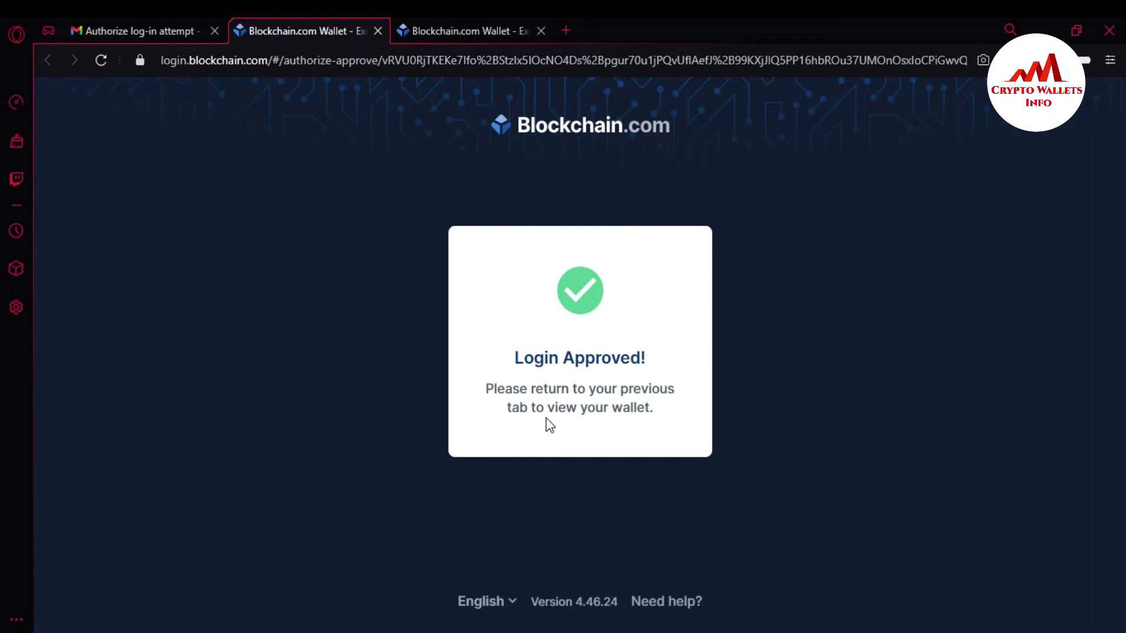
# Step: Close the Login Approved tab and return to the Blockchain.com Wallet tab
pyautogui.click(377, 31)
pyautogui.click(314, 26)
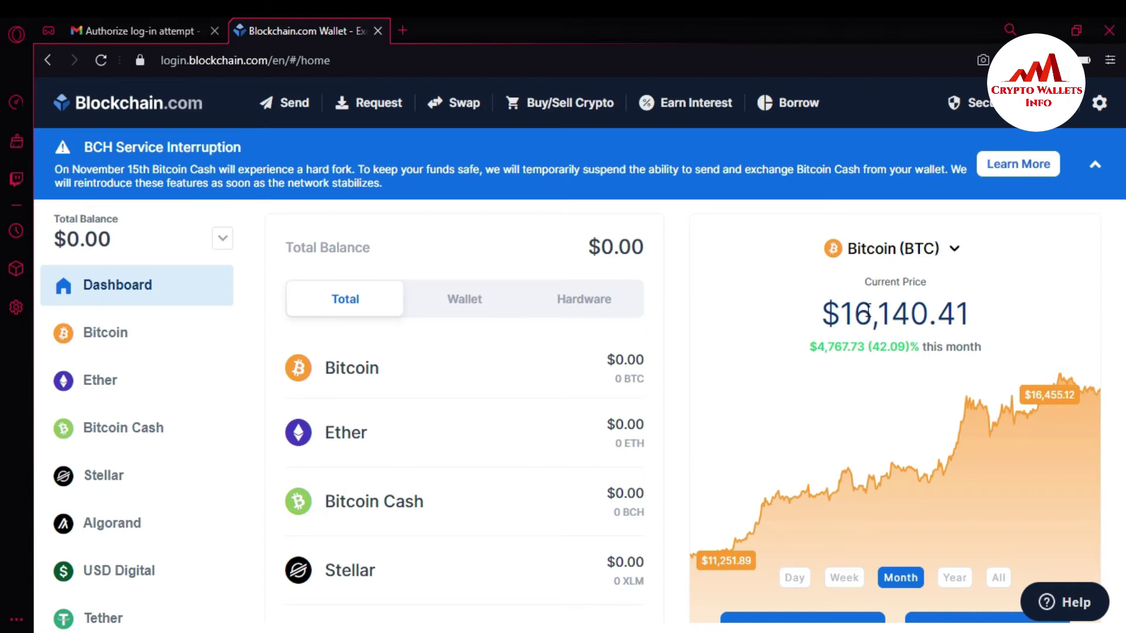
# Step: In the Security Center, enable Two-Step Verification to reveal the Authenticator, Yubikey and SMS options
pyautogui.click(984, 109)
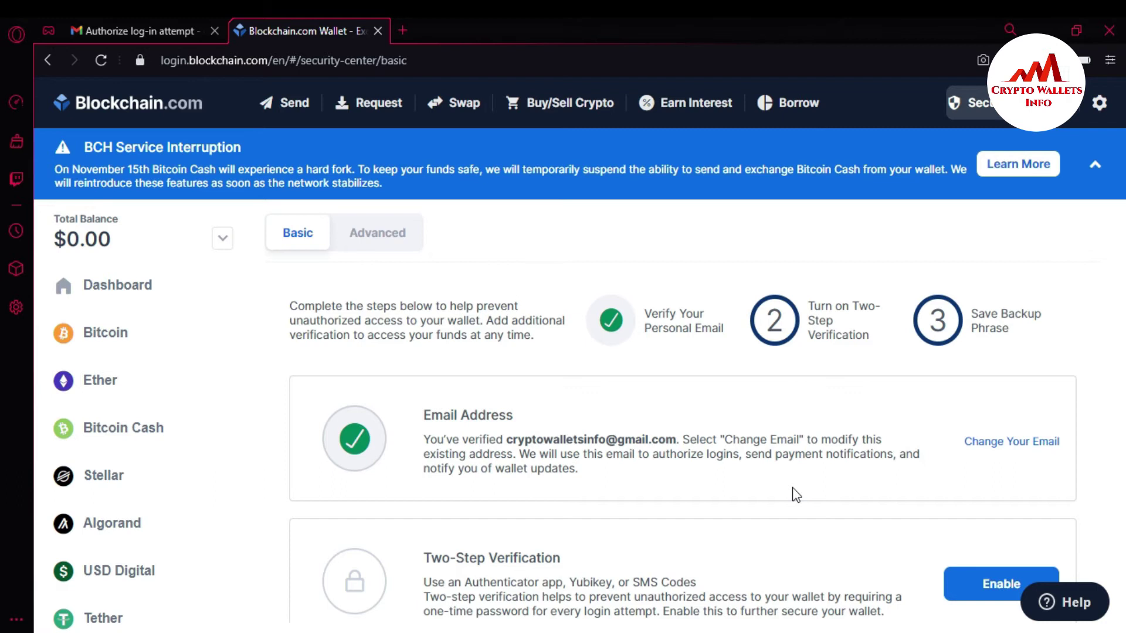
pyautogui.scroll(-1, 1085, 268)
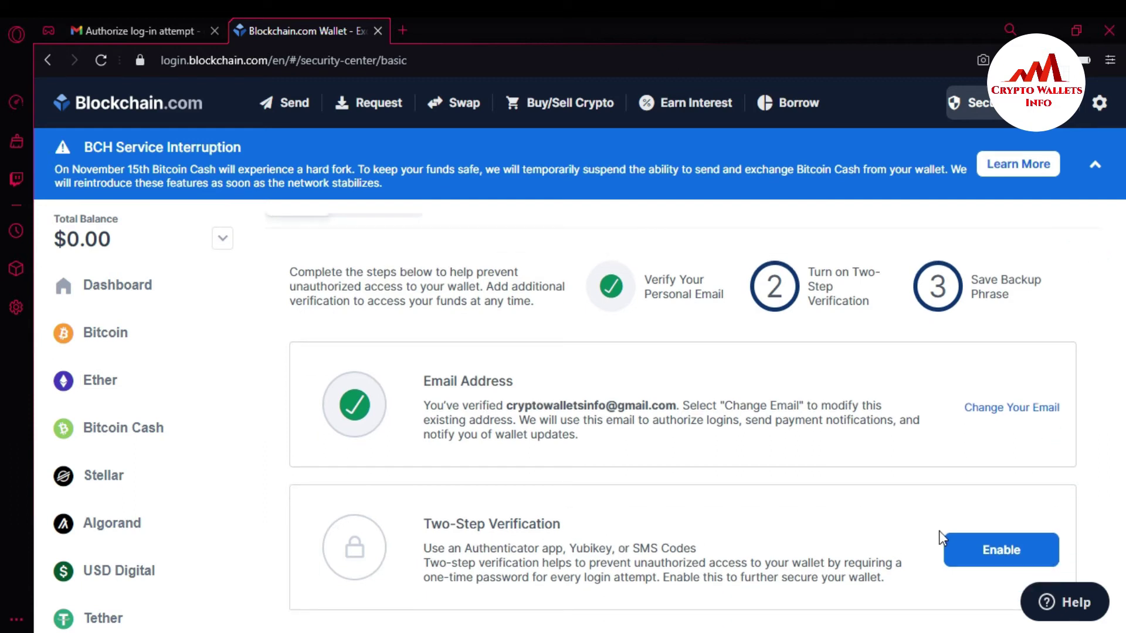
pyautogui.click(1005, 553)
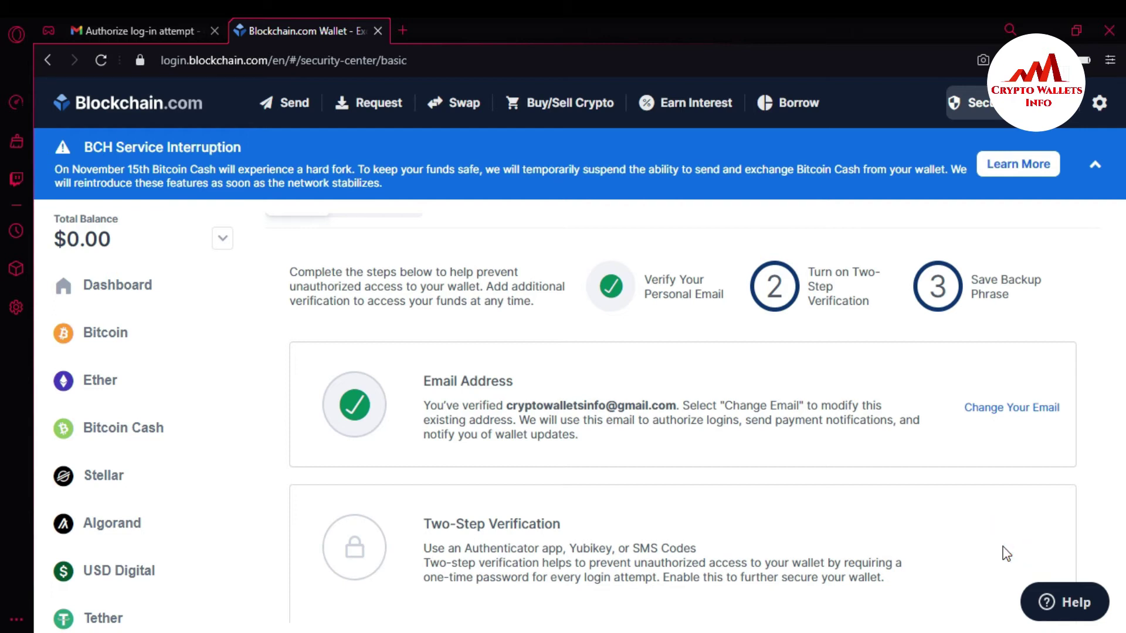
pyautogui.scroll(-3, 1007, 553)
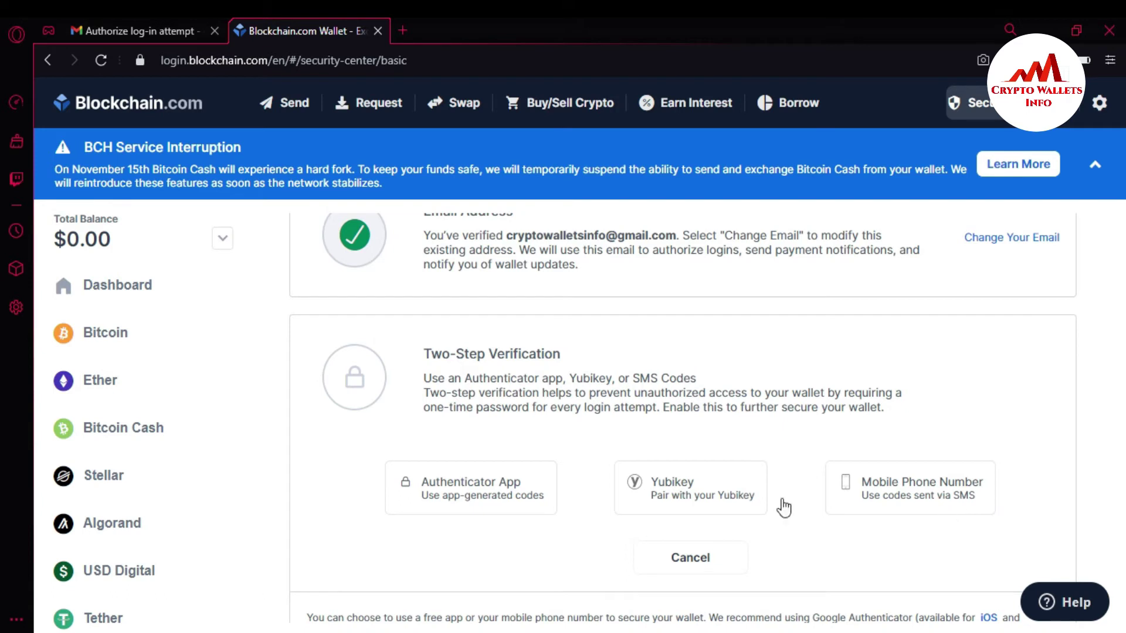
# Step: Choose Authenticator App, scan the QR code, and verify the app's six-digit code
pyautogui.click(478, 496)
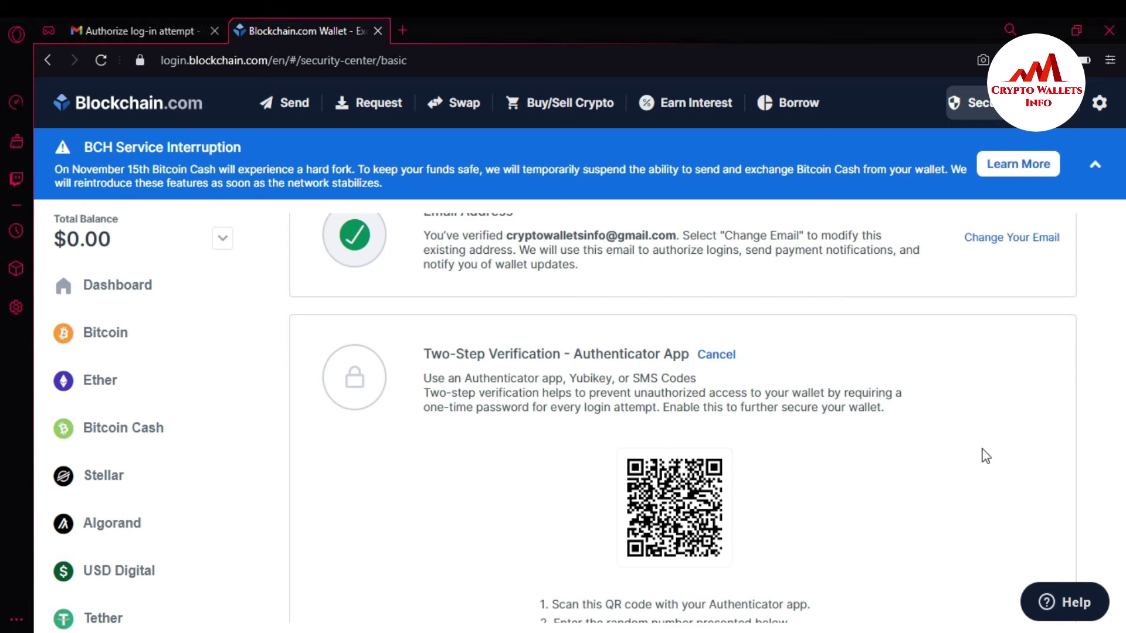
pyautogui.scroll(-1, 1106, 410)
pyautogui.moveTo(755, 537); pyautogui.dragTo(811, 537)
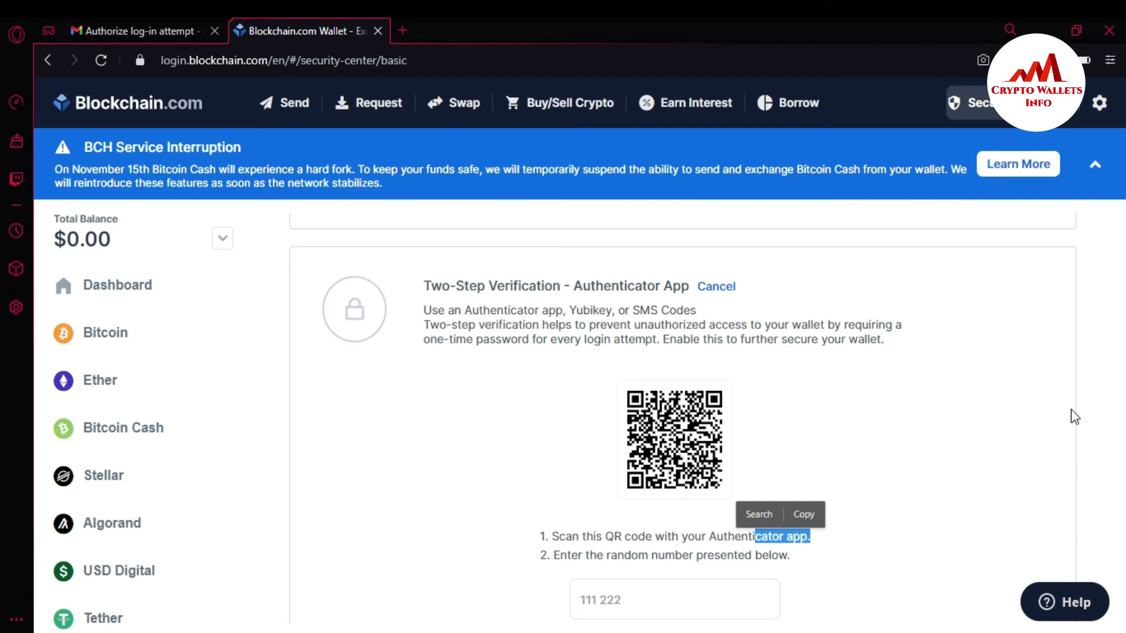
pyautogui.click(870, 458)
pyautogui.scroll(-1, 871, 459)
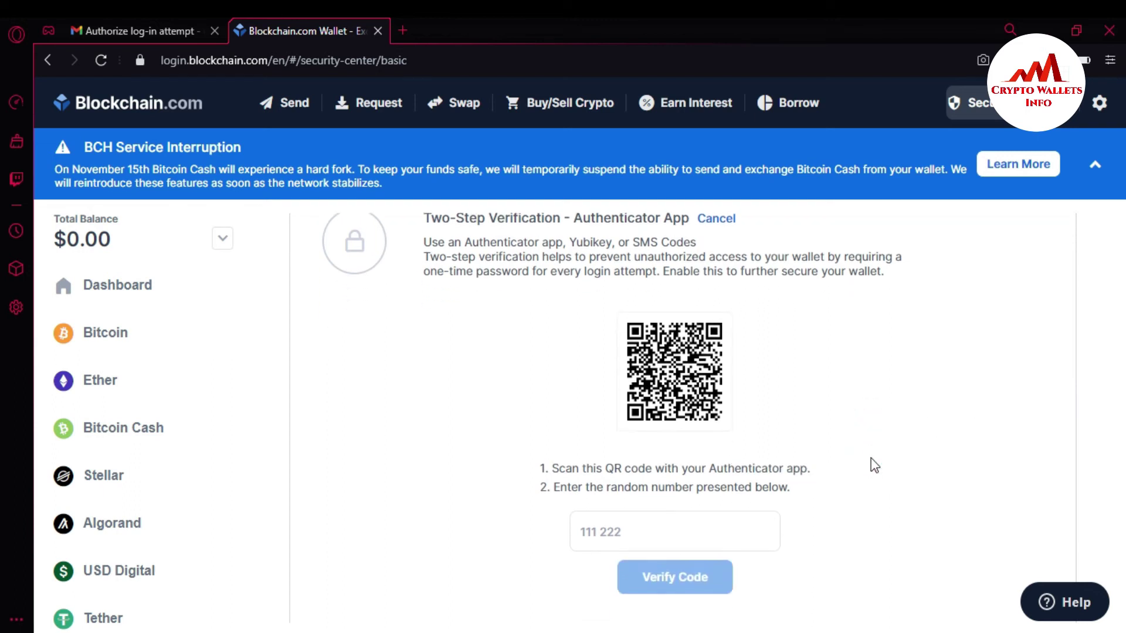
pyautogui.click(629, 533)
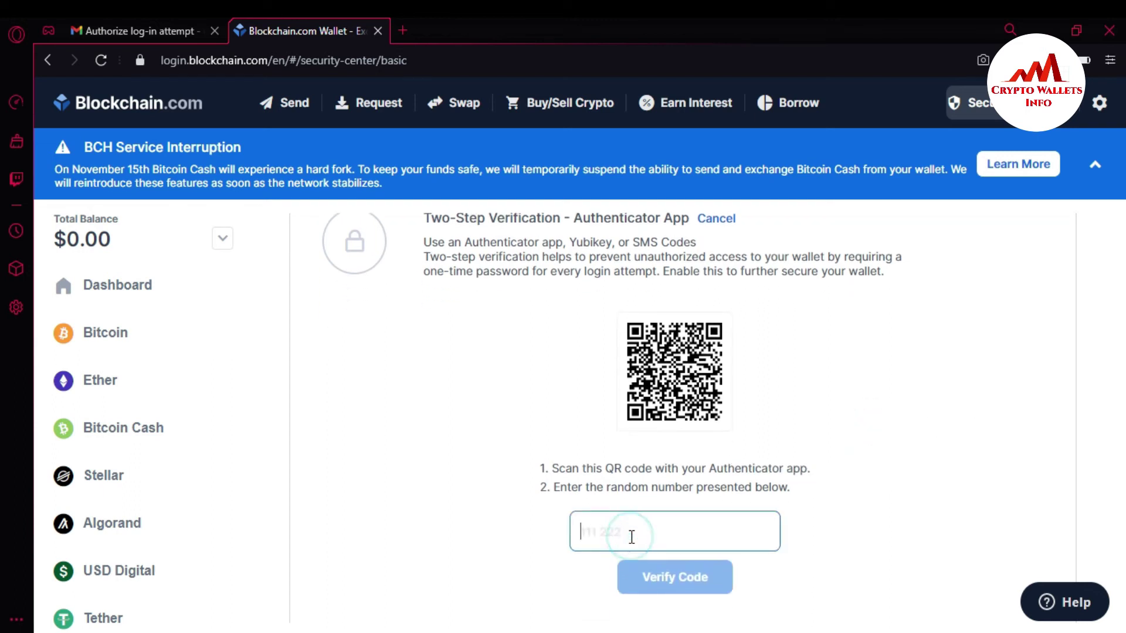
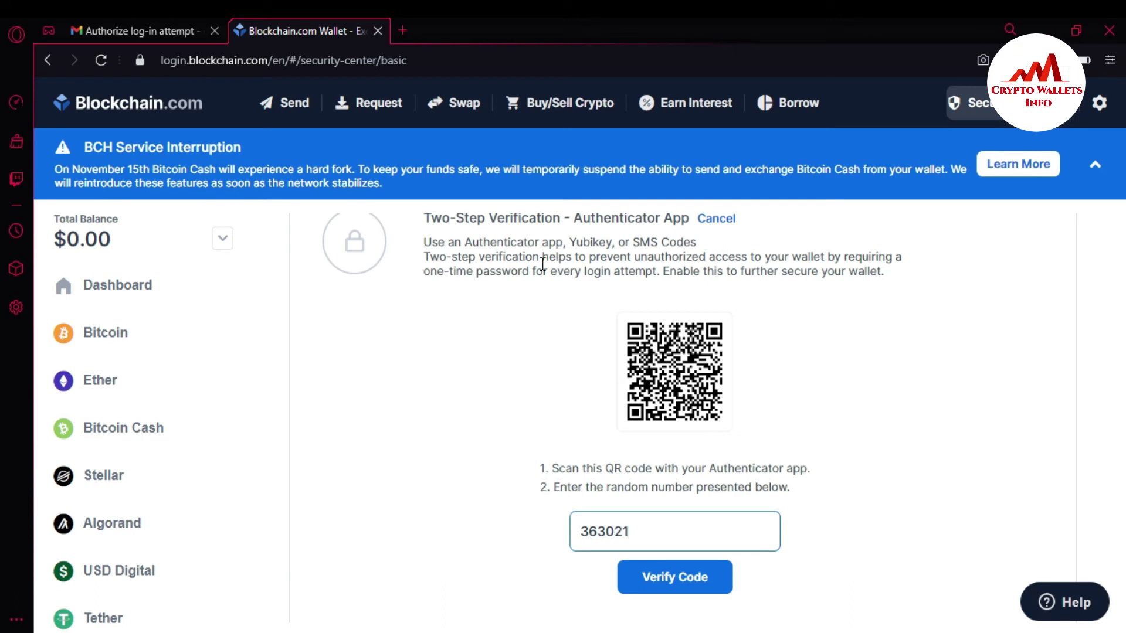
pyautogui.click(579, 312)
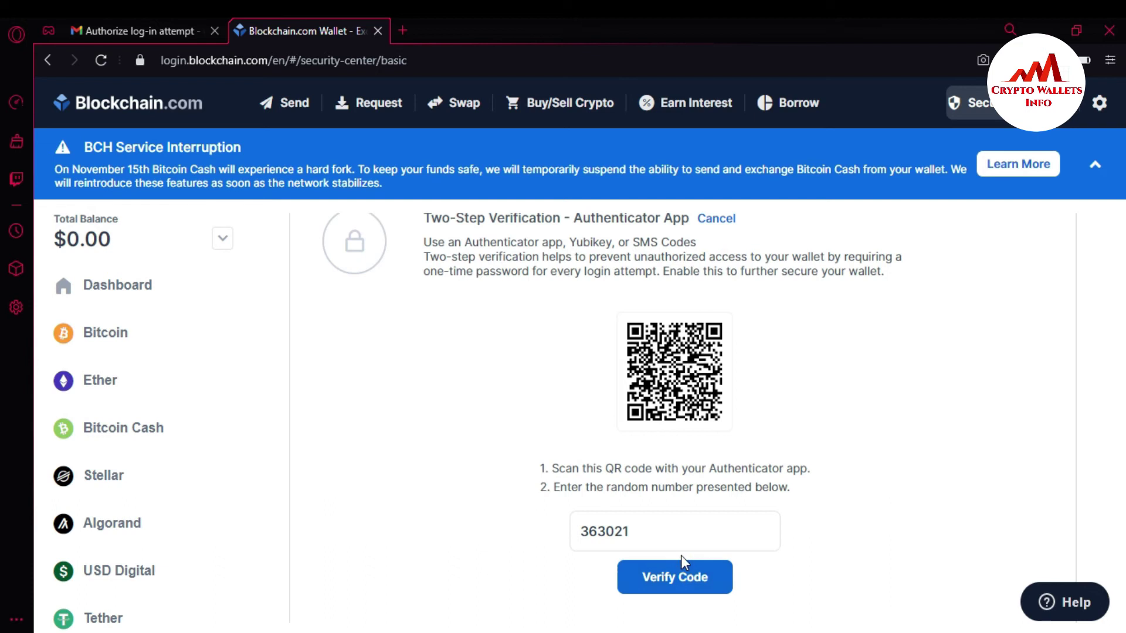
pyautogui.click(679, 581)
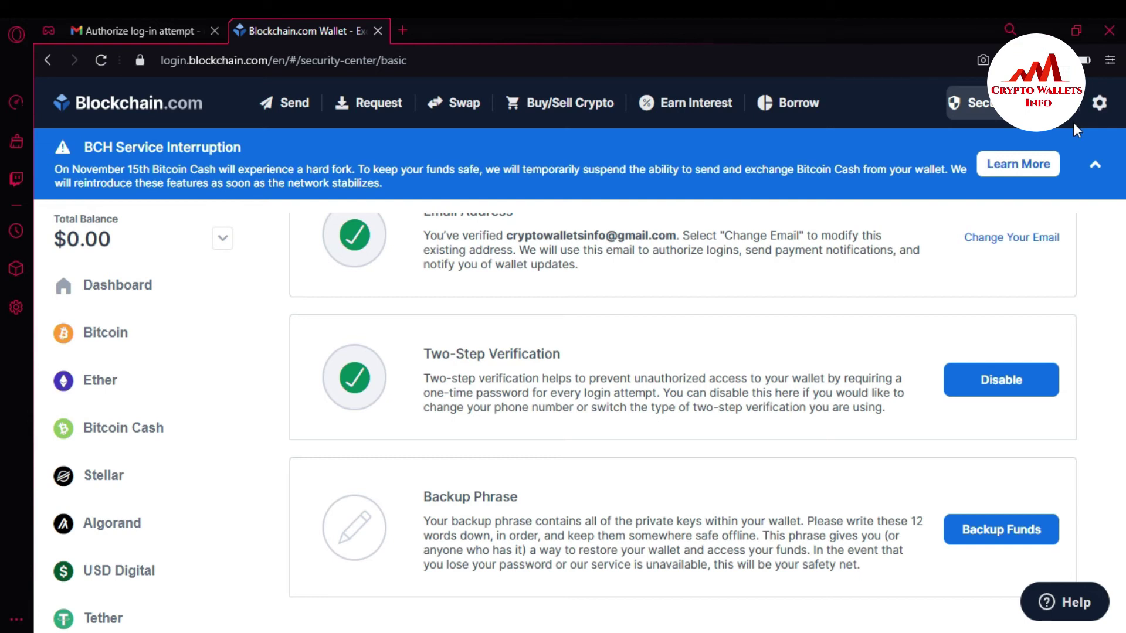
# Step: Sign out from the settings gear menu and de-authorize this browser
pyautogui.click(1108, 102)
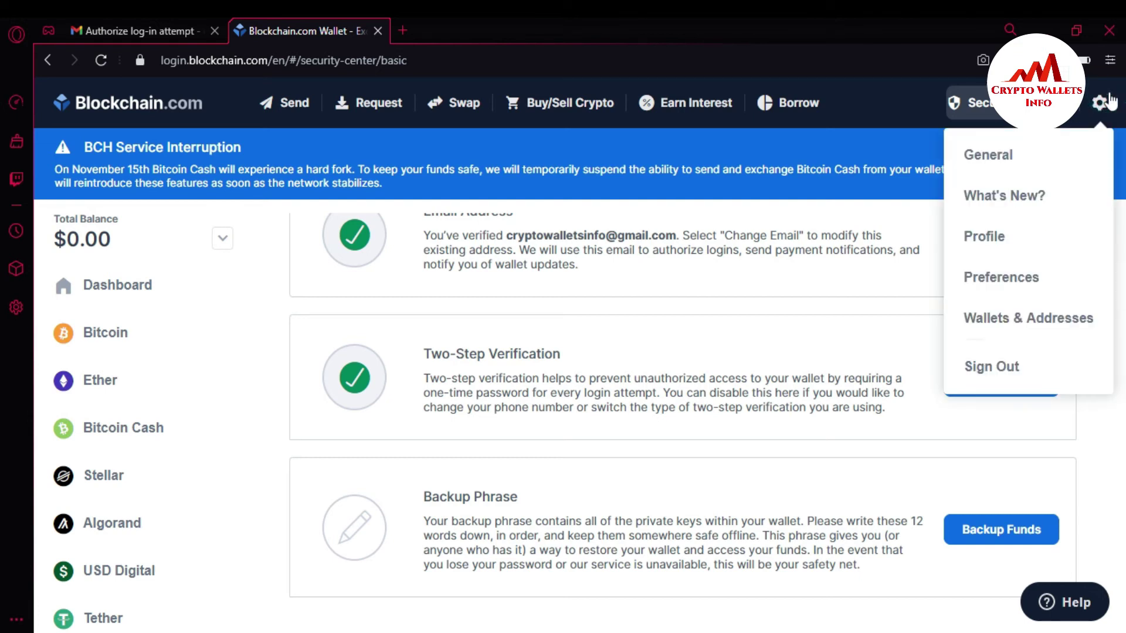
pyautogui.click(976, 369)
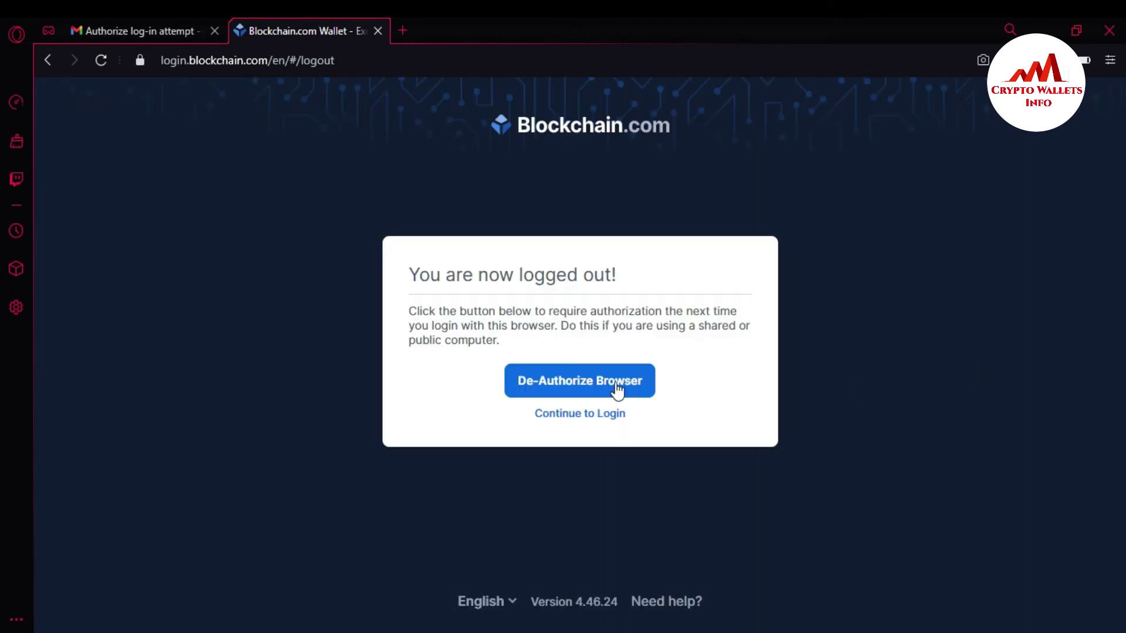
pyautogui.click(565, 388)
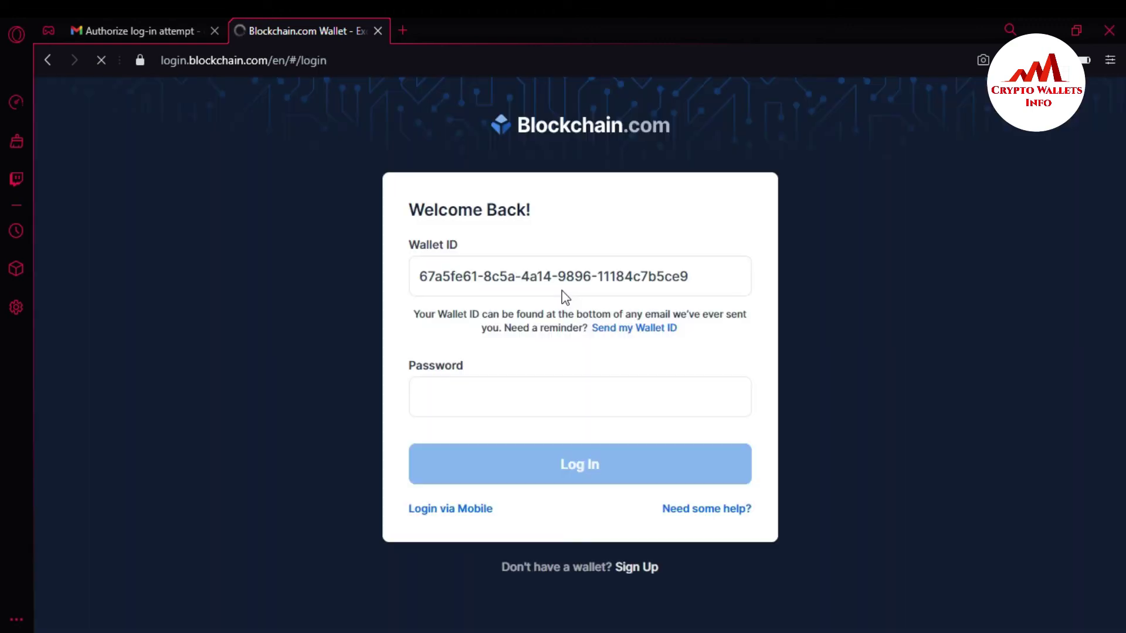
# Step: Log back in with the wallet password, then switch to the Gmail tab
pyautogui.click(461, 389)
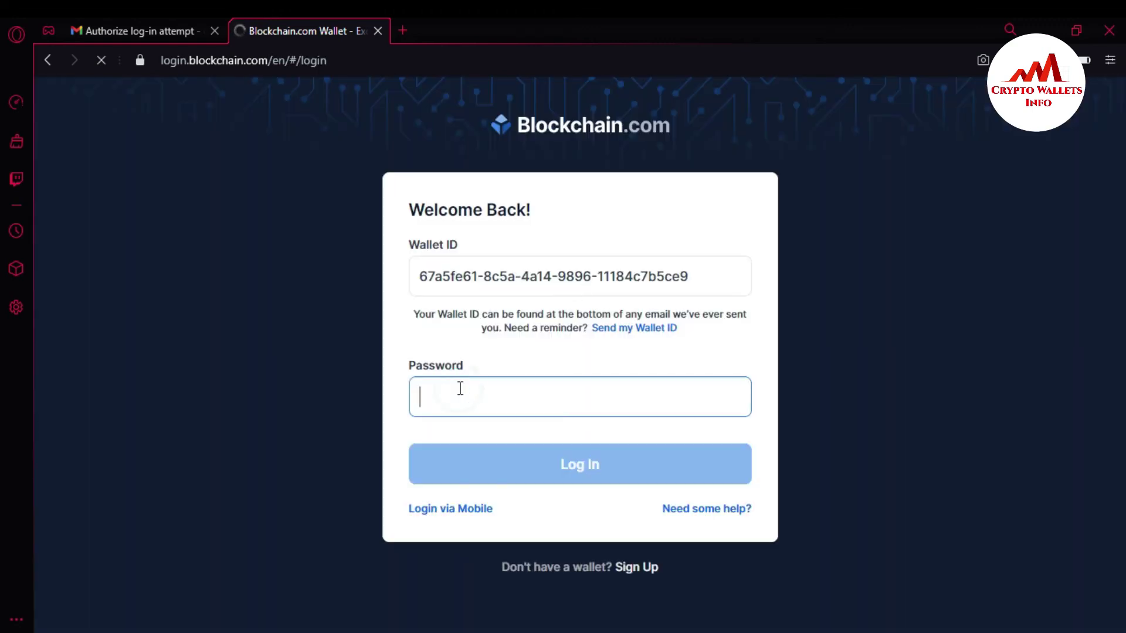
pyautogui.write('*****')
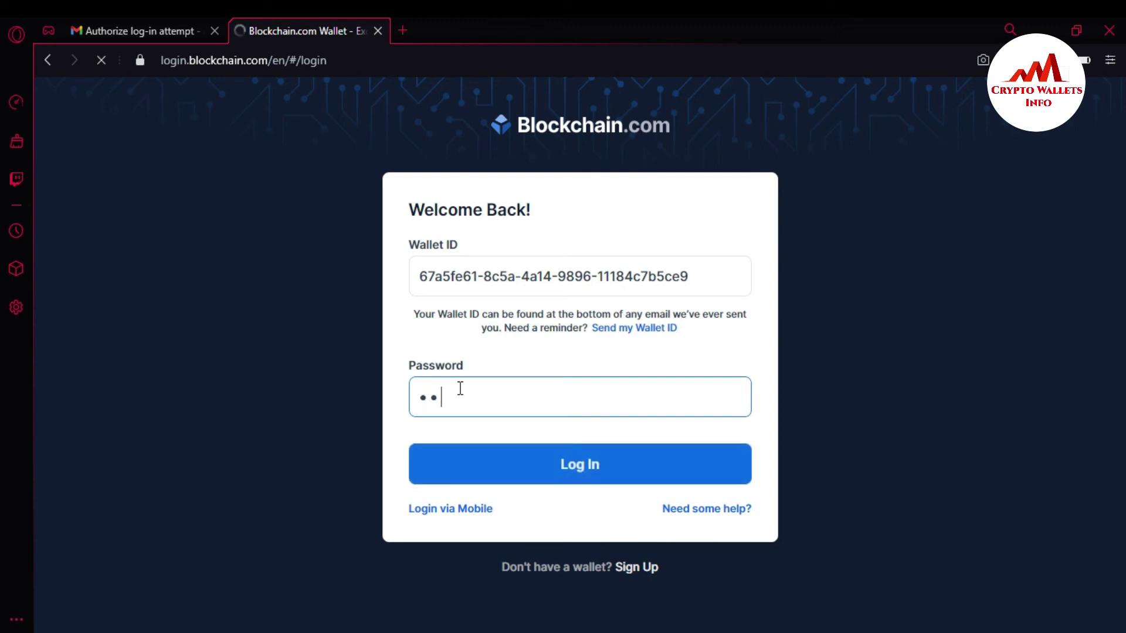
pyautogui.write('*********')
pyautogui.click(560, 467)
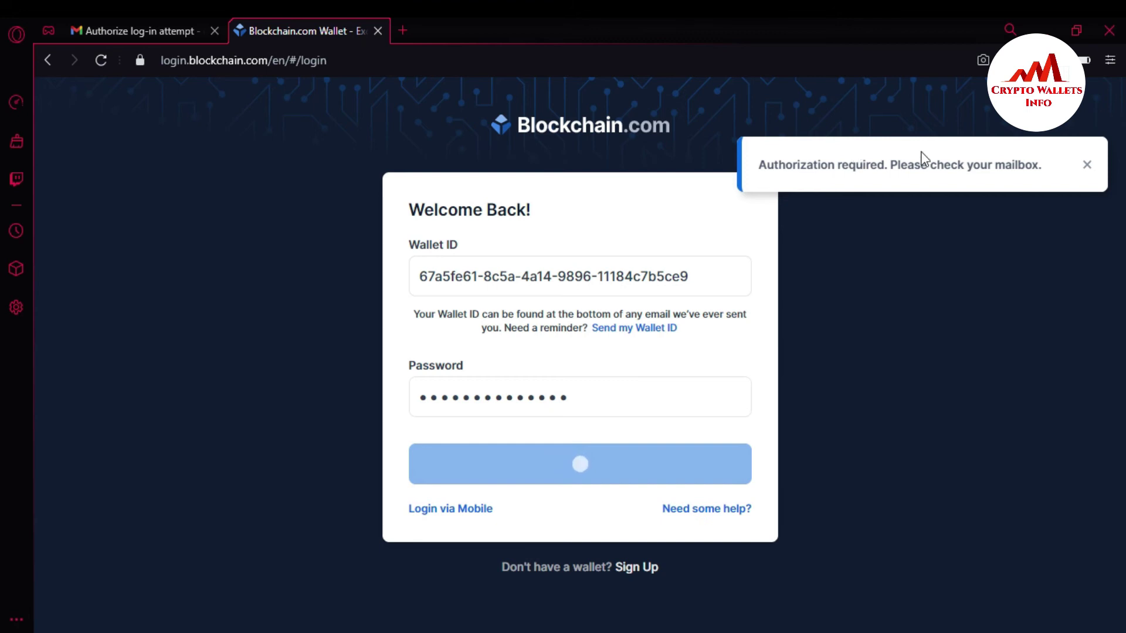
pyautogui.click(153, 32)
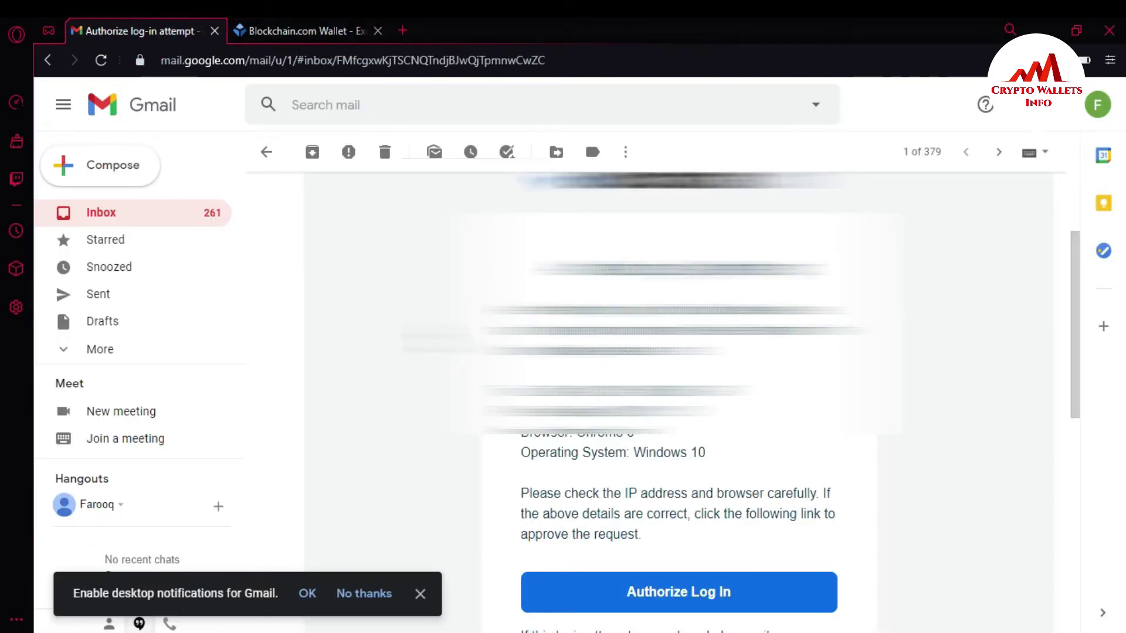
# Step: Refresh the inbox, open the newest Blockchain.com email and click Authorize Log In
pyautogui.click(97, 223)
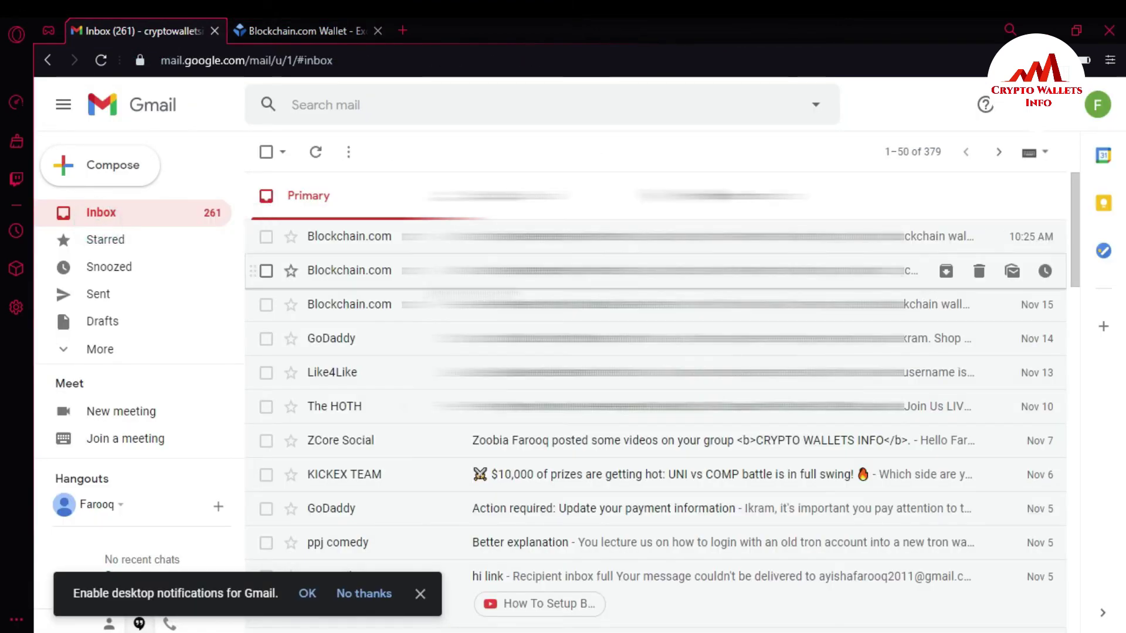
pyautogui.click(111, 212)
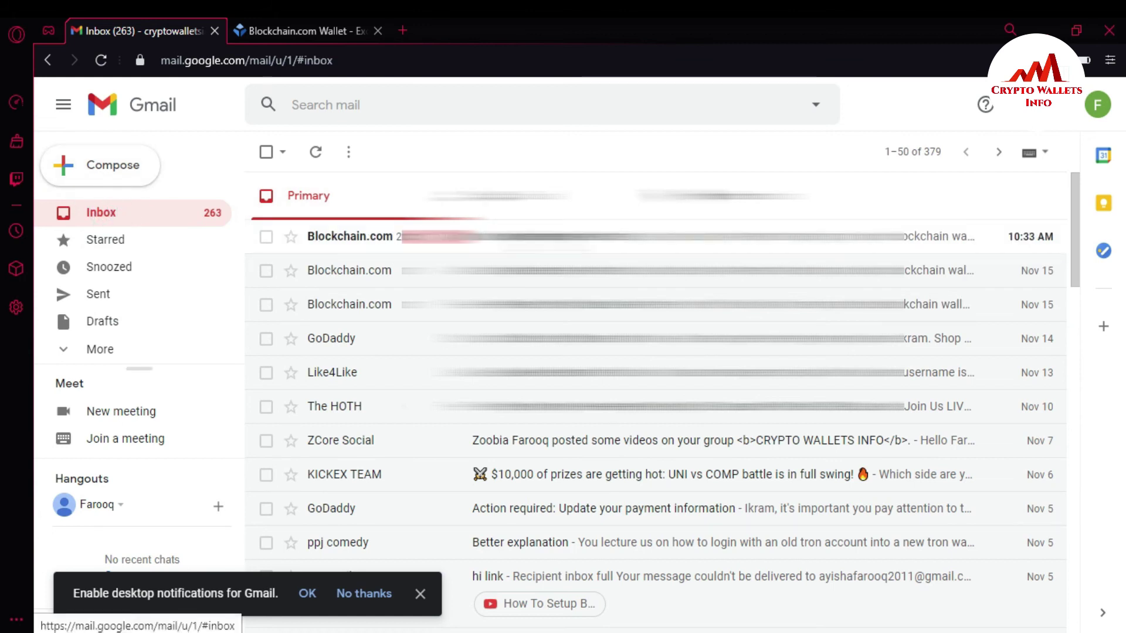
pyautogui.click(587, 236)
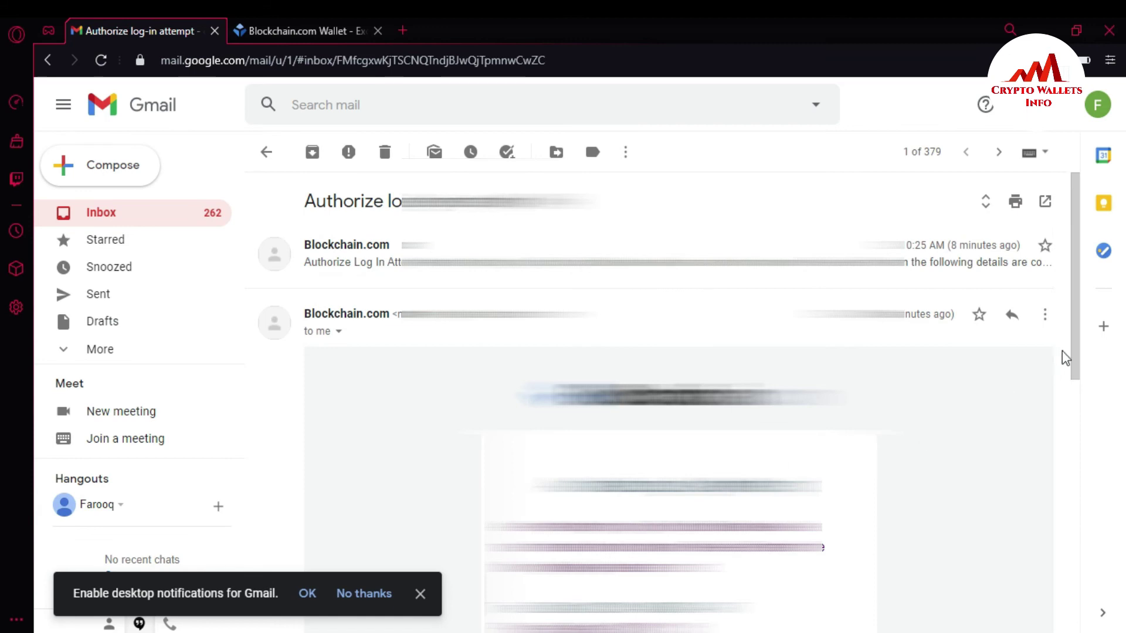
pyautogui.moveTo(1074, 326); pyautogui.dragTo(1076, 491)
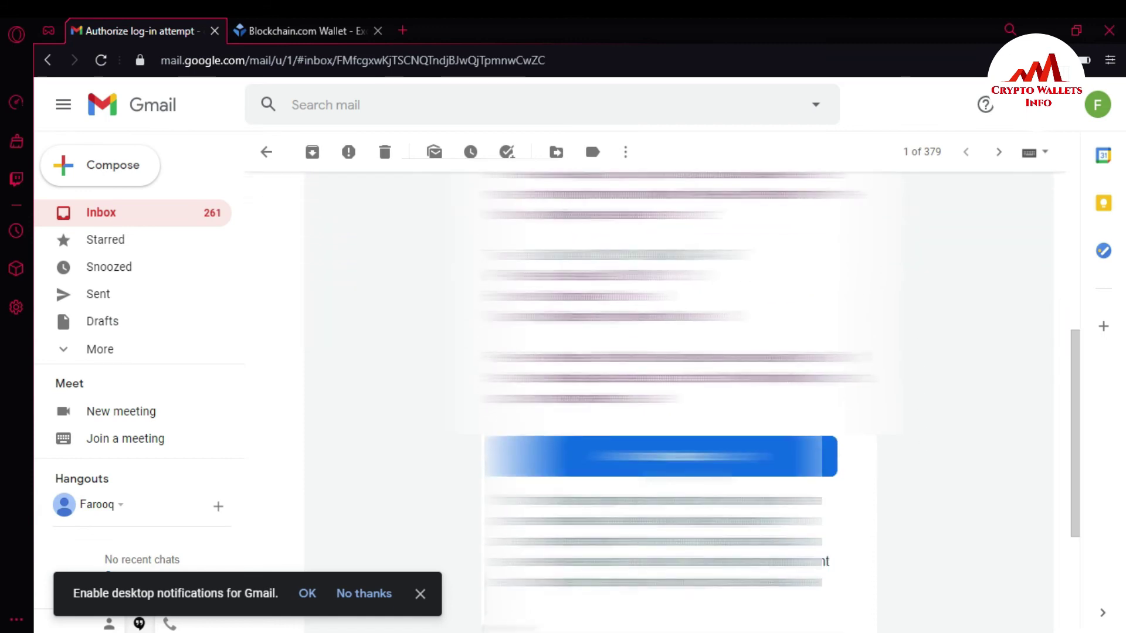
pyautogui.click(674, 460)
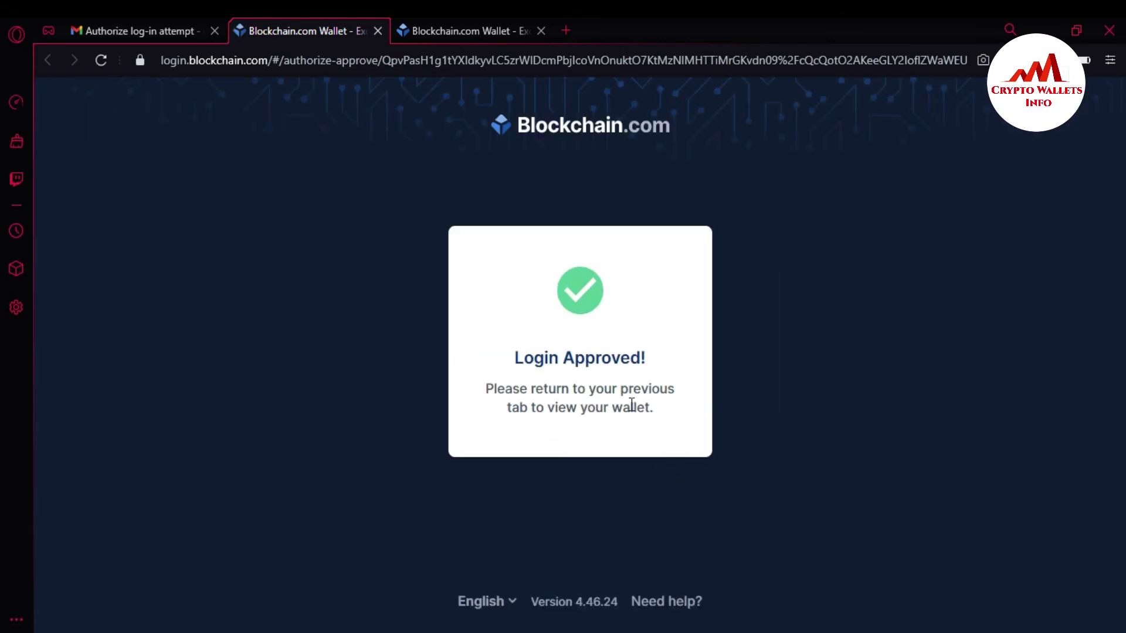
# Step: Return to the waiting login tab and dismiss the Authorization required notice
pyautogui.click(471, 36)
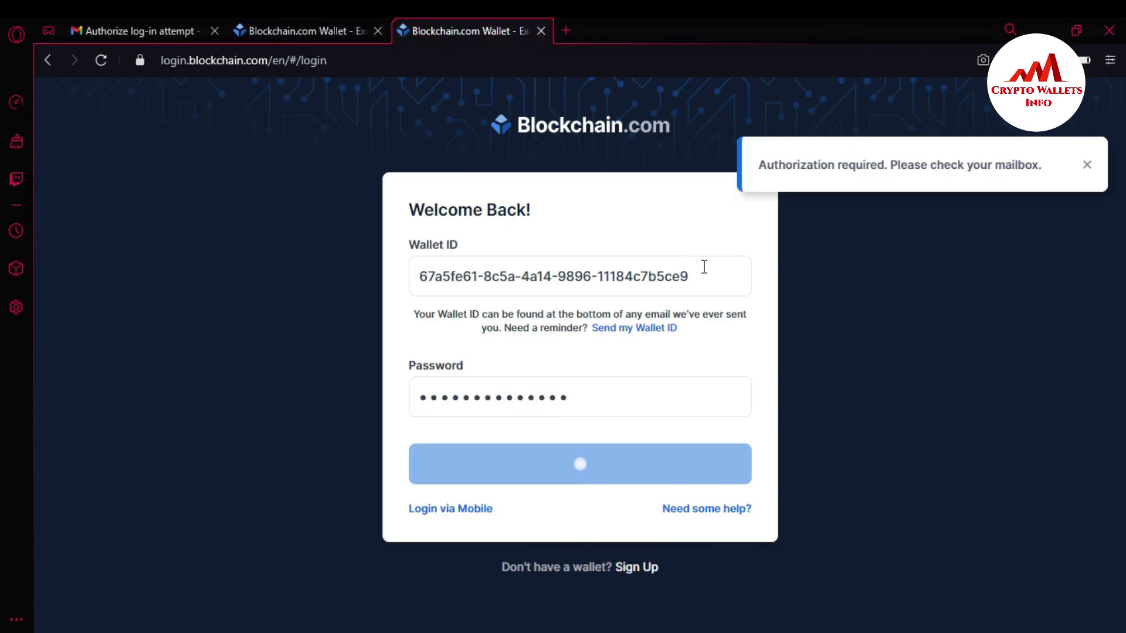
pyautogui.click(760, 318)
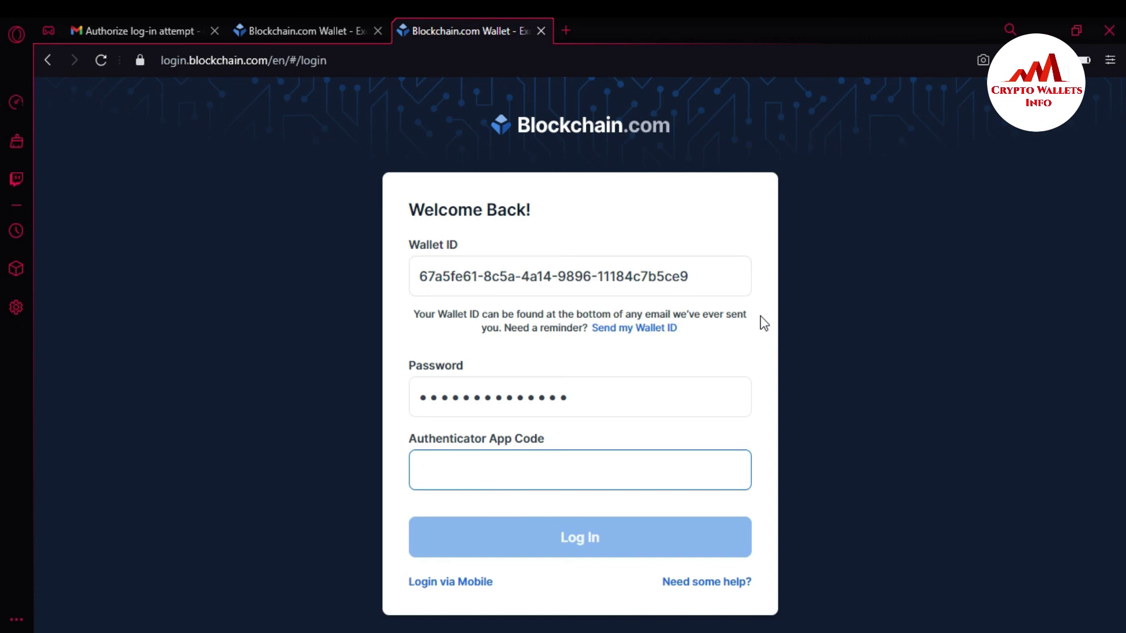
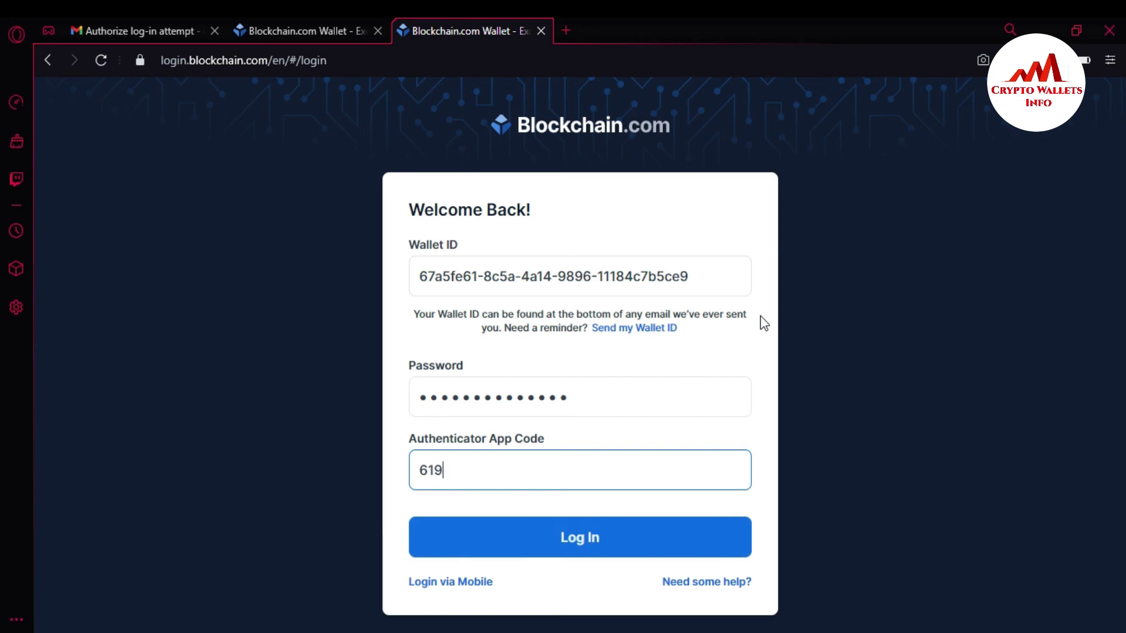
# Step: Enter the verification code from the authenticator app and submit it to complete the two-step login
pyautogui.click(522, 467)
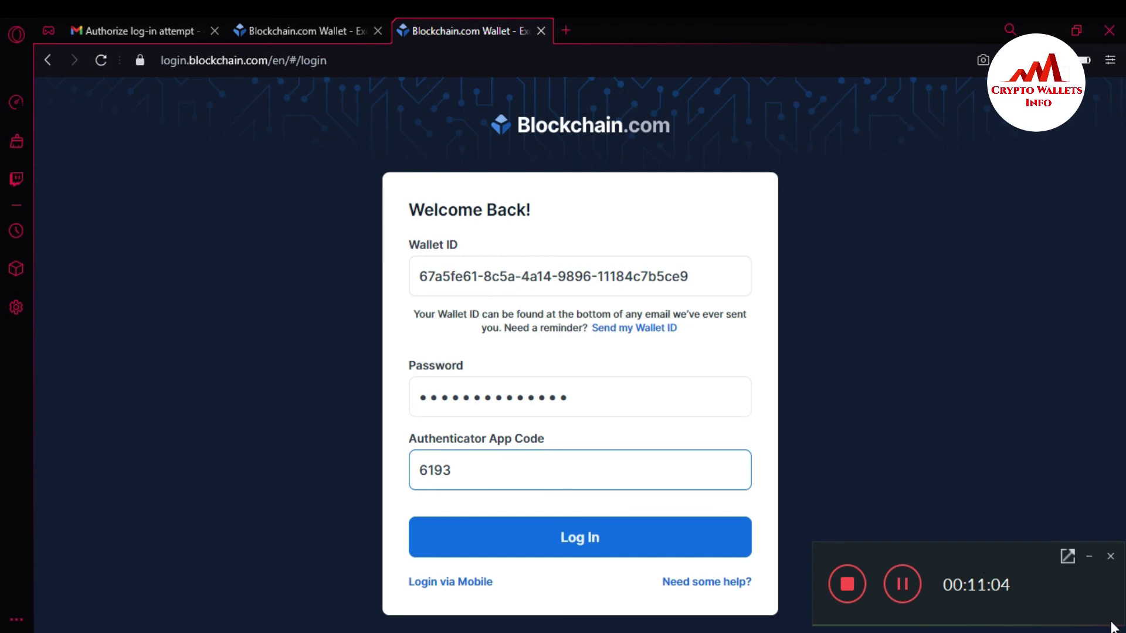
pyautogui.click(1089, 557)
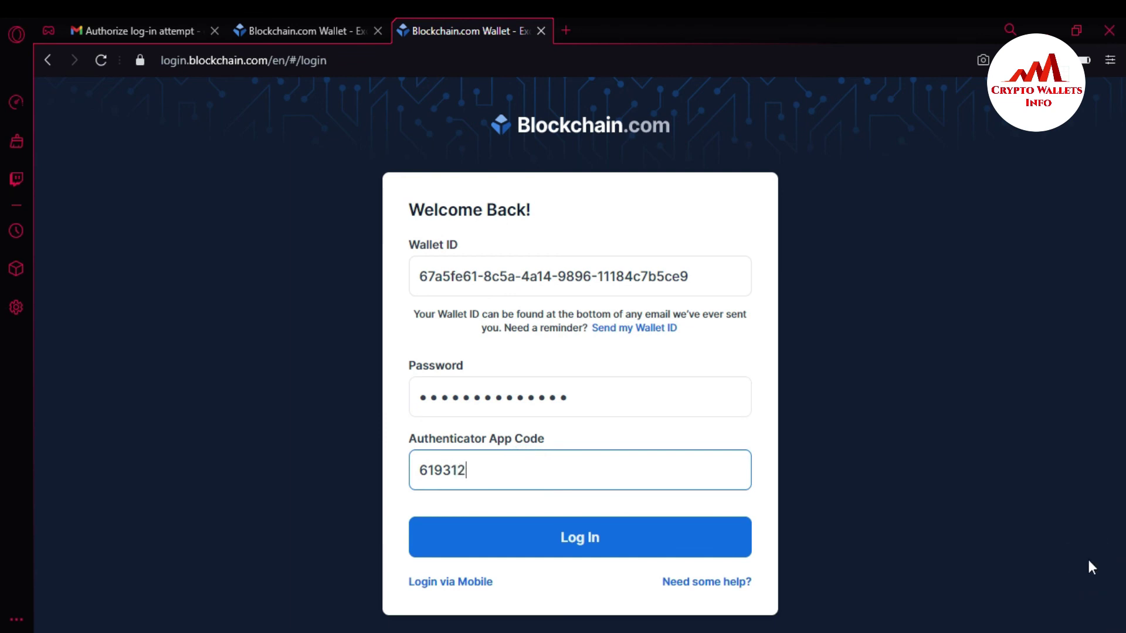
pyautogui.click(557, 536)
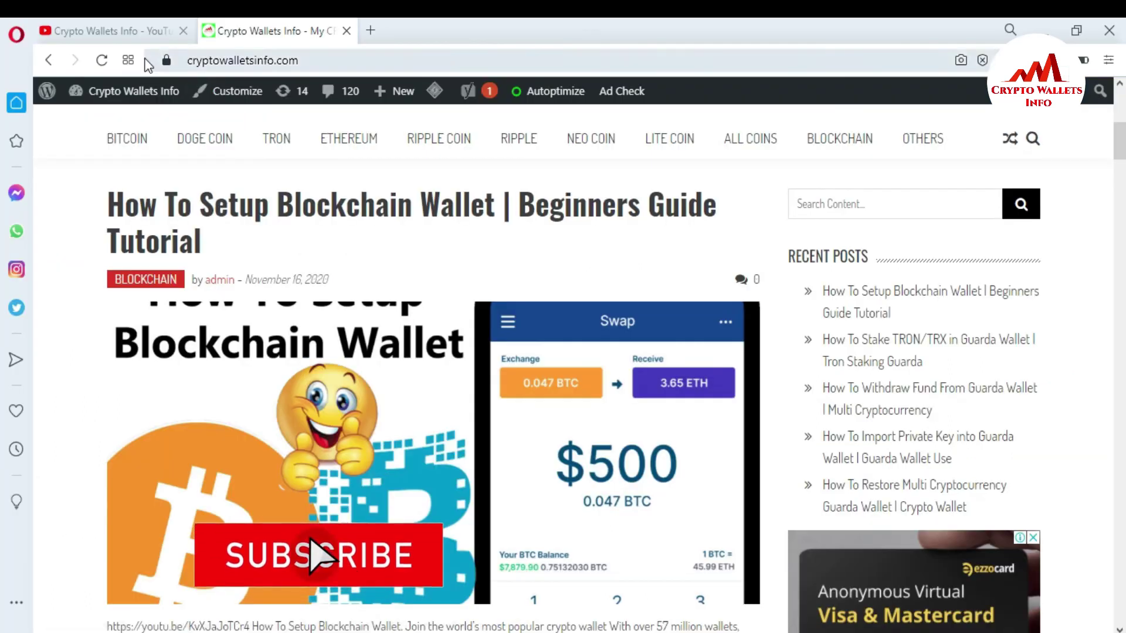
pyautogui.click(115, 34)
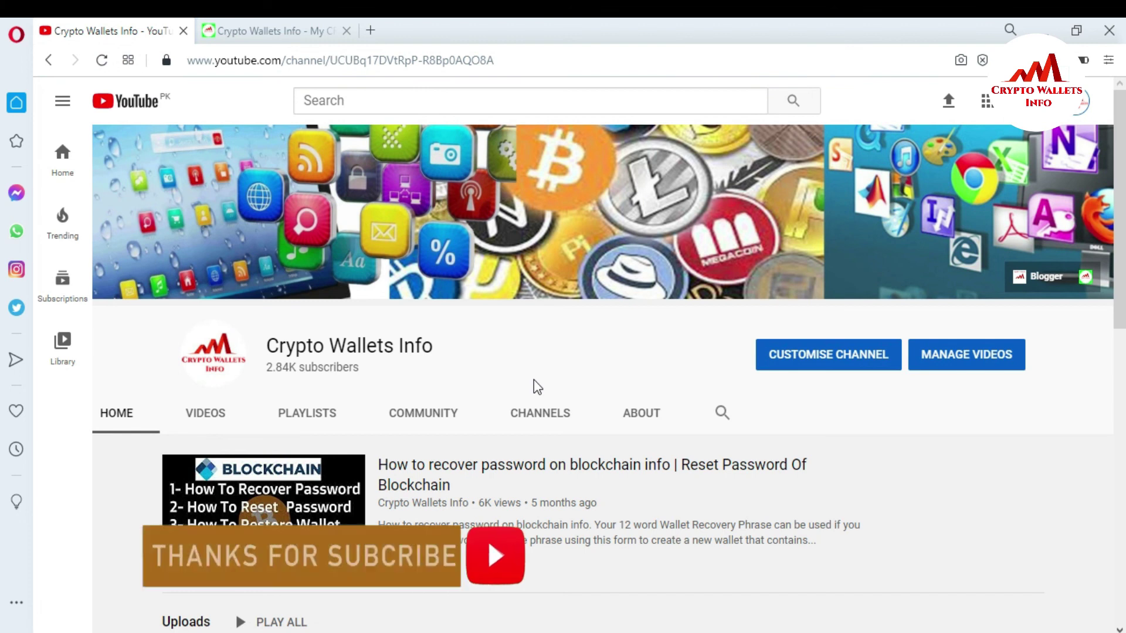
pyautogui.click(258, 23)
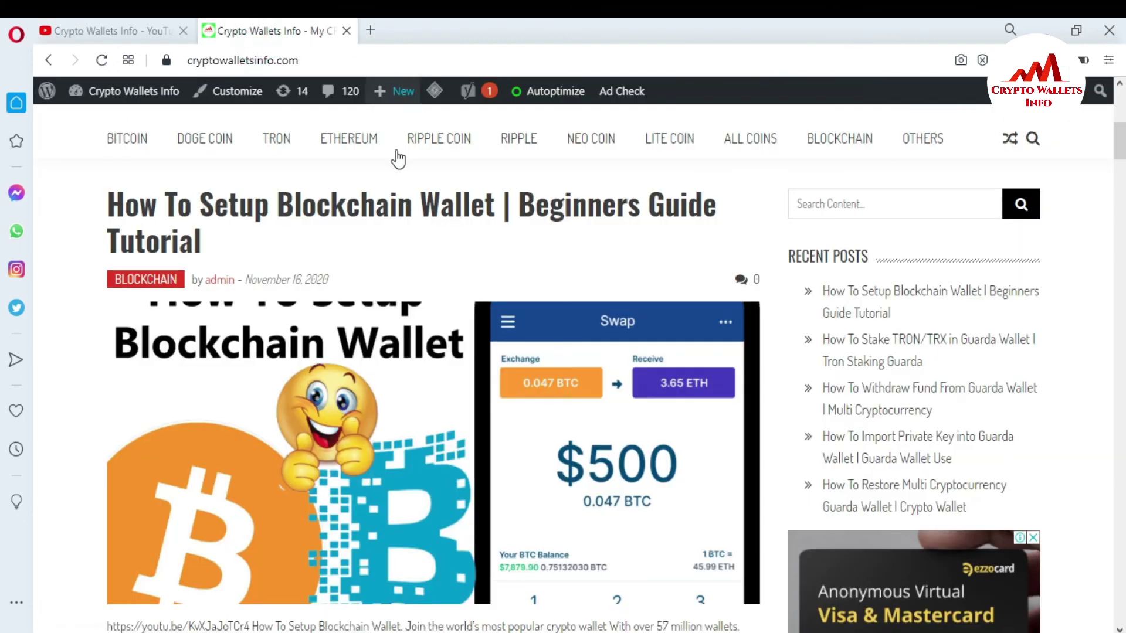